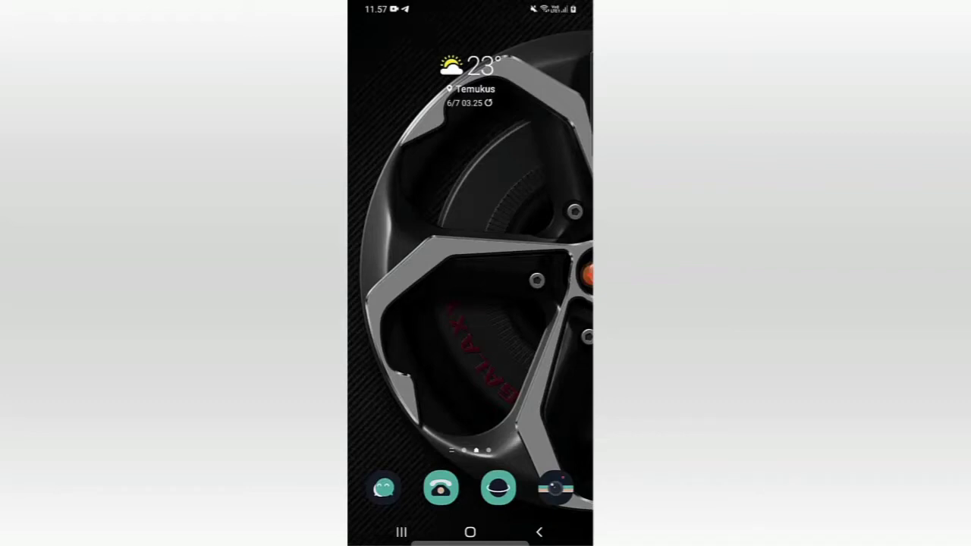
- Launch WhatsApp from the SOSMED folder and open the chat holding the shared exam APK
left_click_drag(471, 395, 470, 189)
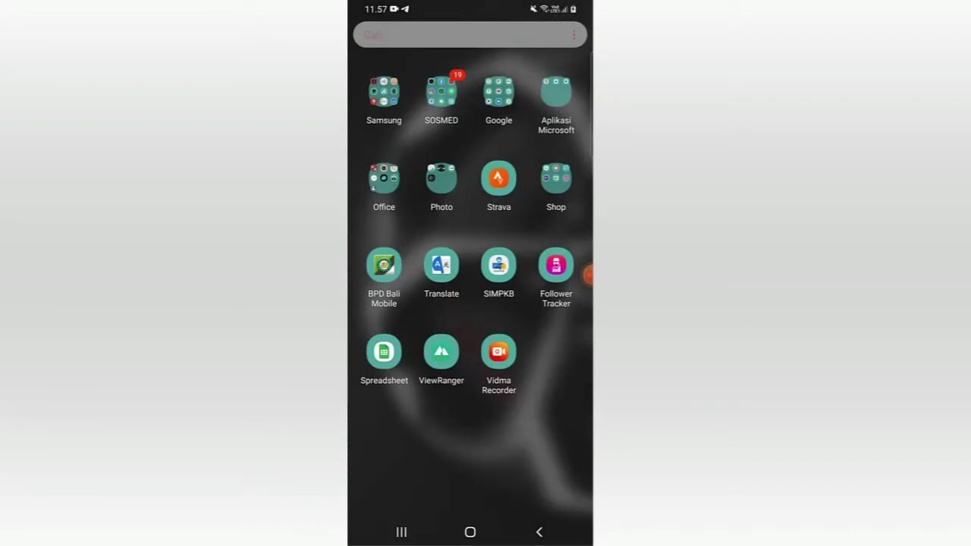
left_click(440, 93)
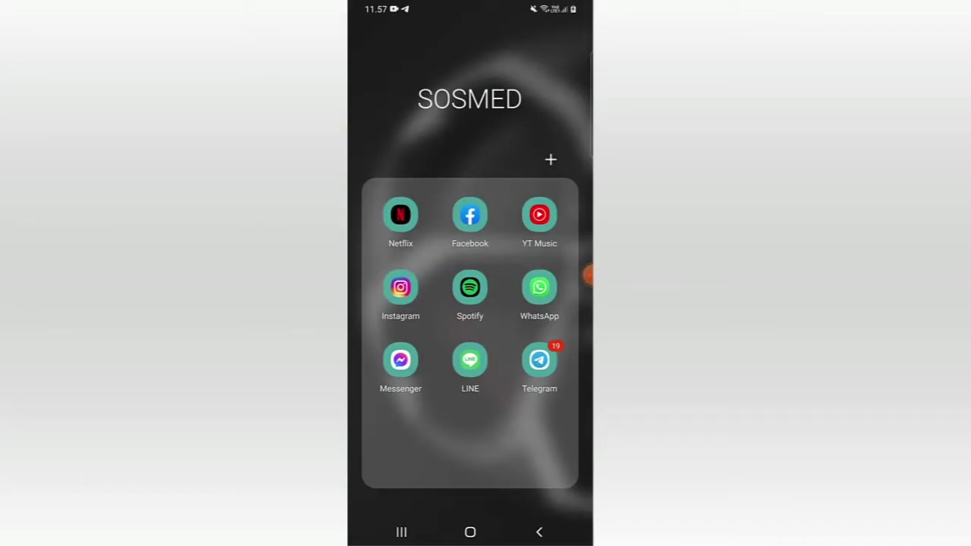
left_click(539, 287)
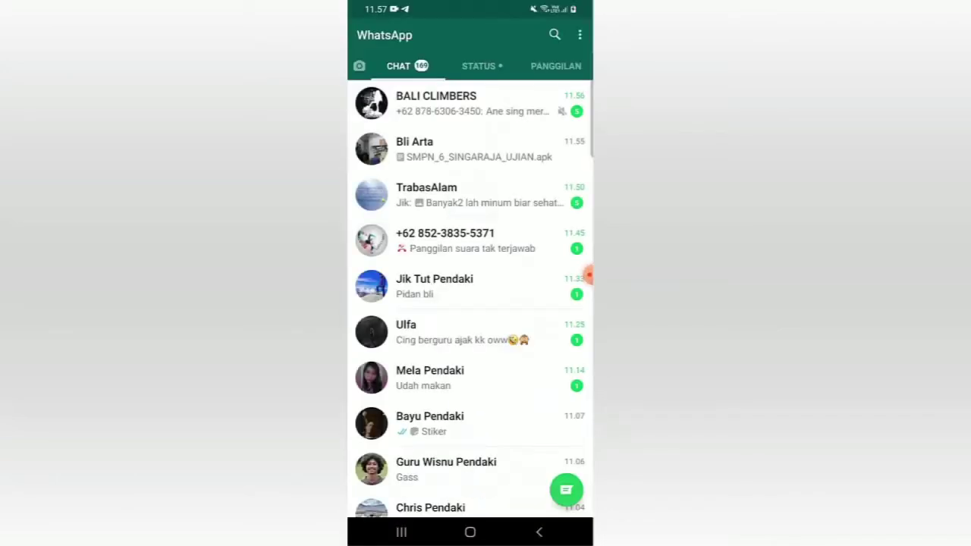
left_click(455, 148)
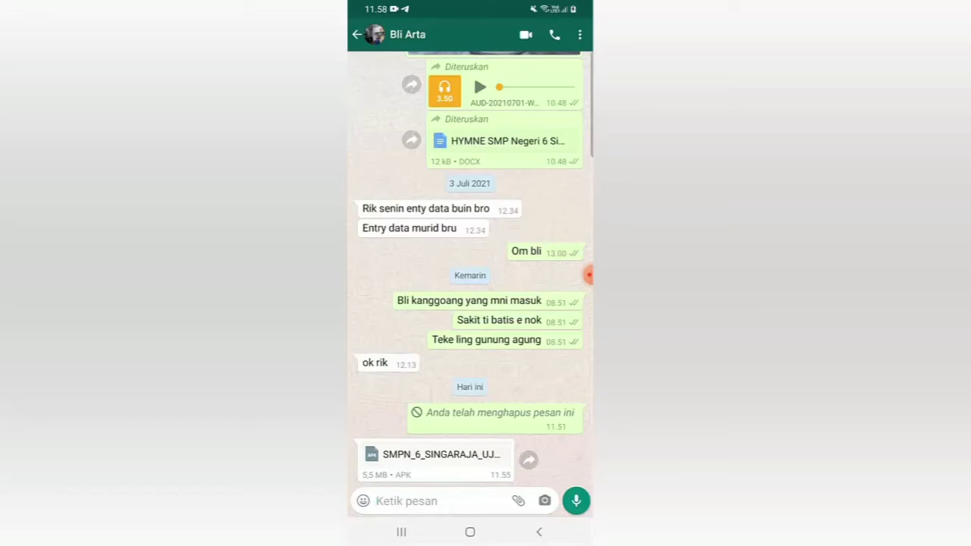
- Open the 5.5 MB SMPN 6 Singaraja APK, cancel its install prompt, and leave the chat
left_click(440, 454)
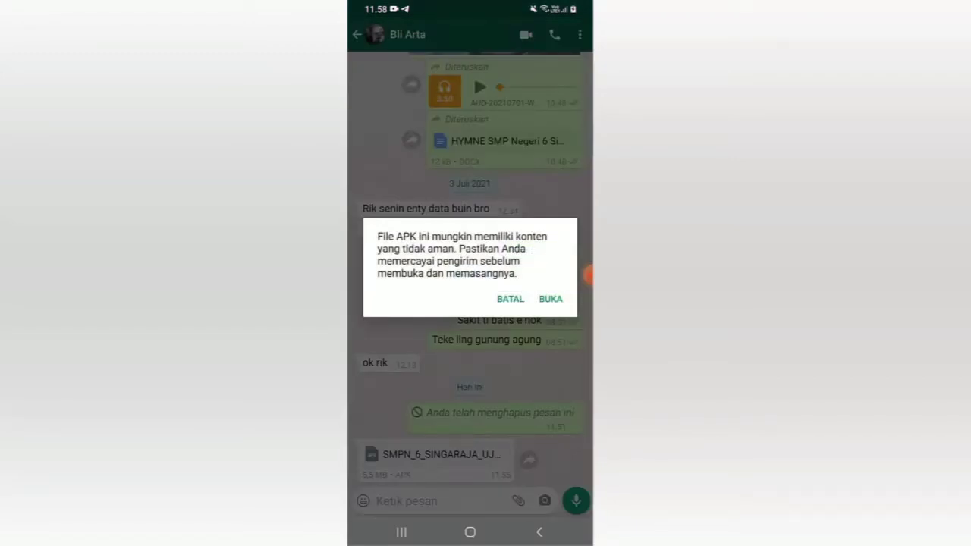
left_click(550, 298)
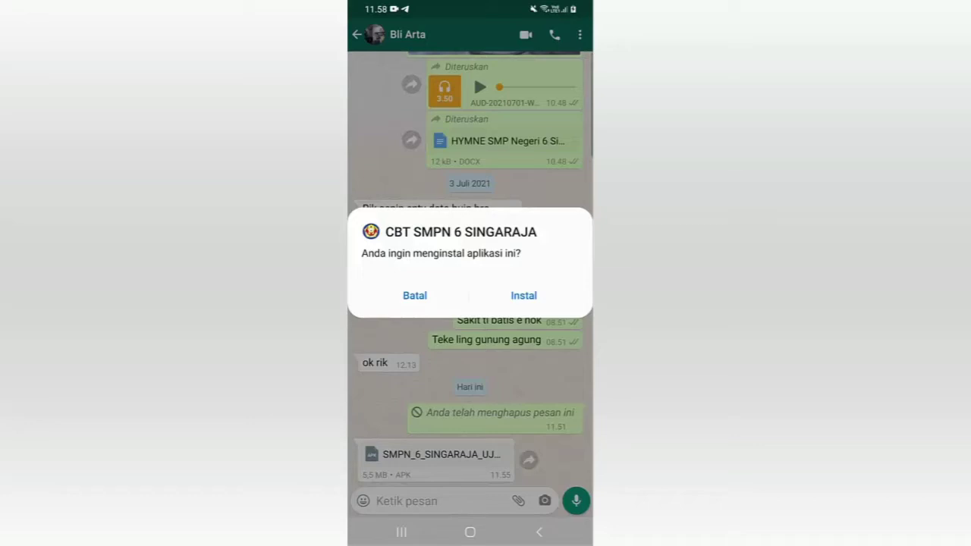
left_click(414, 295)
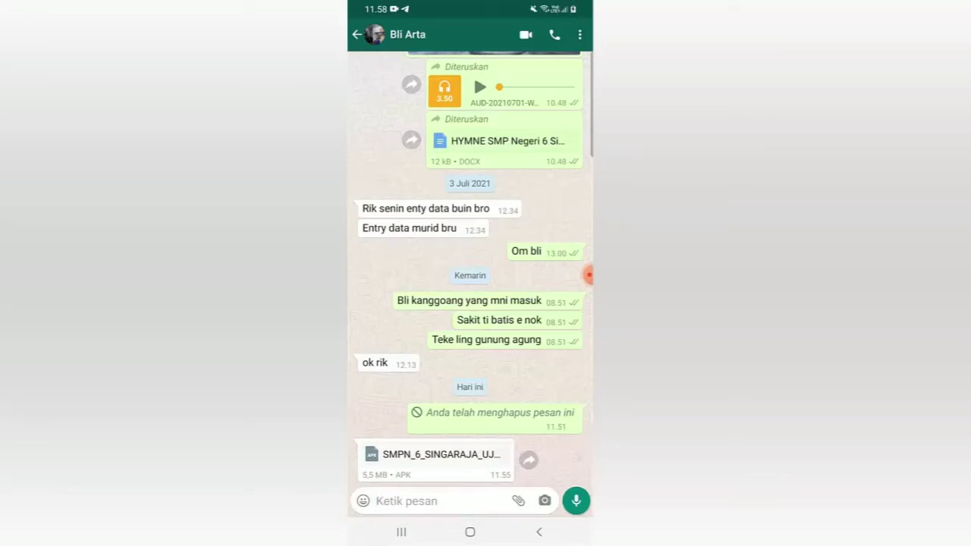
left_click(539, 531)
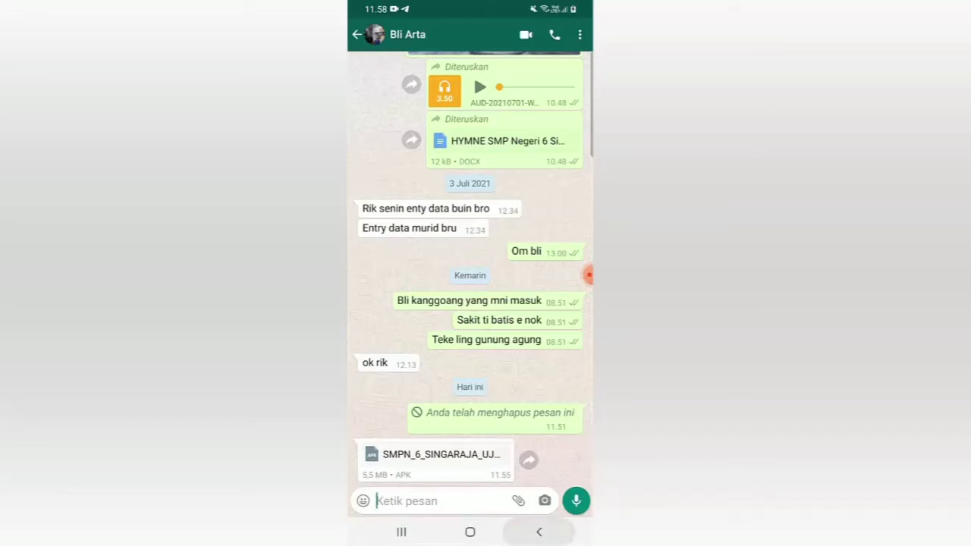
- Return home, launch My Files (File Saya) from the Samsung folder, and begin a file search
left_click(538, 532)
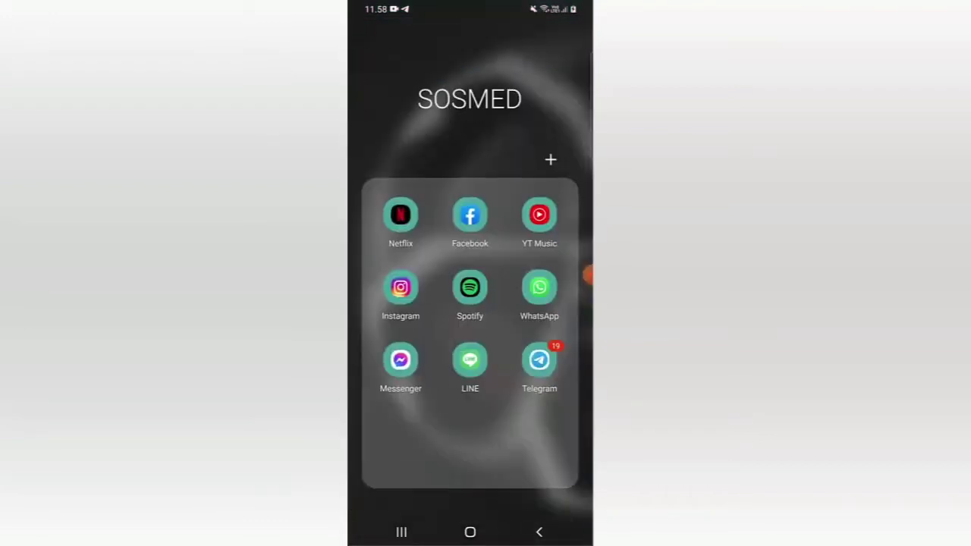
left_click(538, 531)
left_click(383, 93)
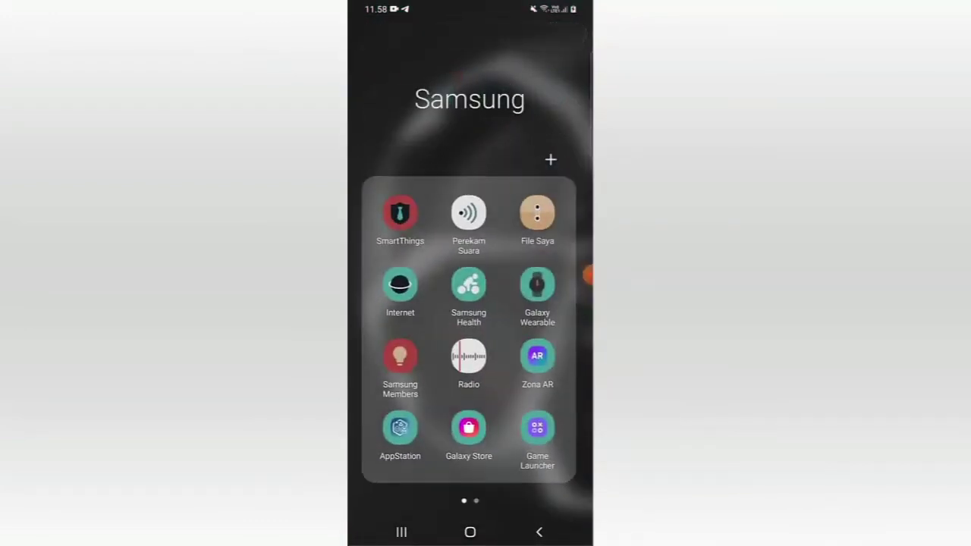
left_click(538, 215)
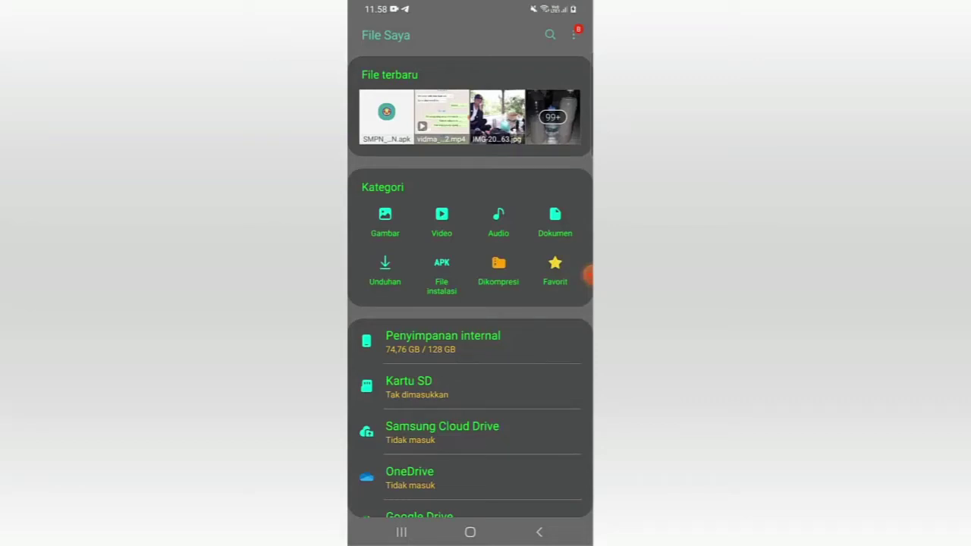
left_click(550, 35)
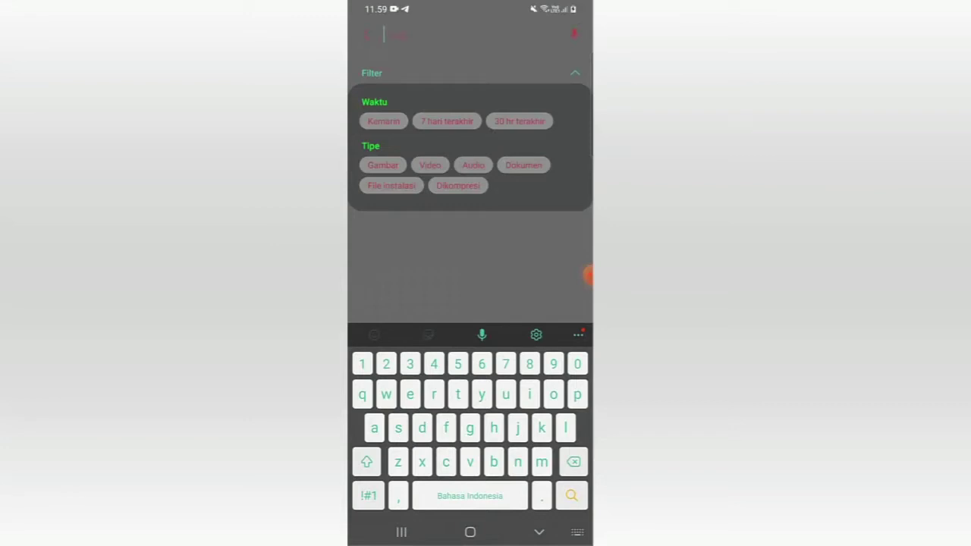
- Search My Files for 'smpn_6' to locate SMPN_6_SINGARAJA_UJIAN.apk
type("s")
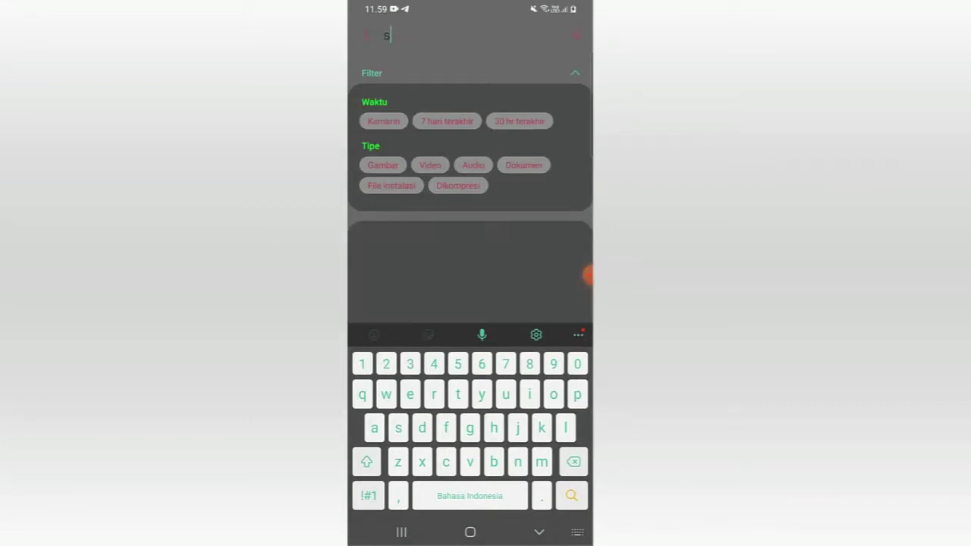
type("m")
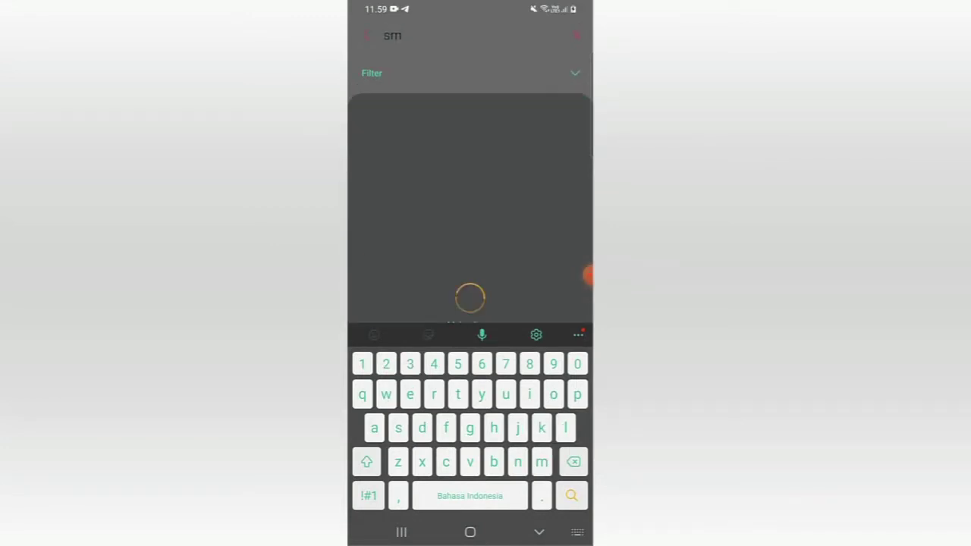
type("pn")
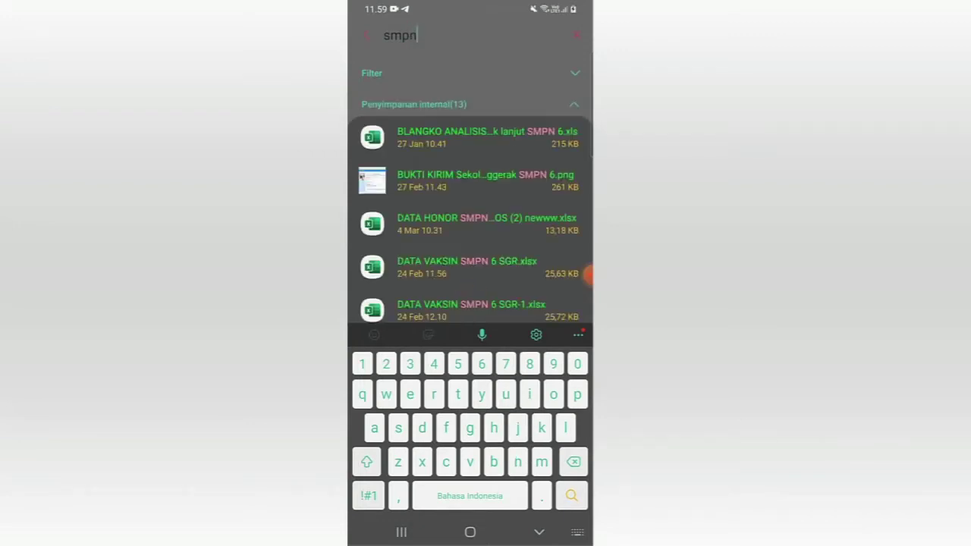
left_click(369, 495)
type("_")
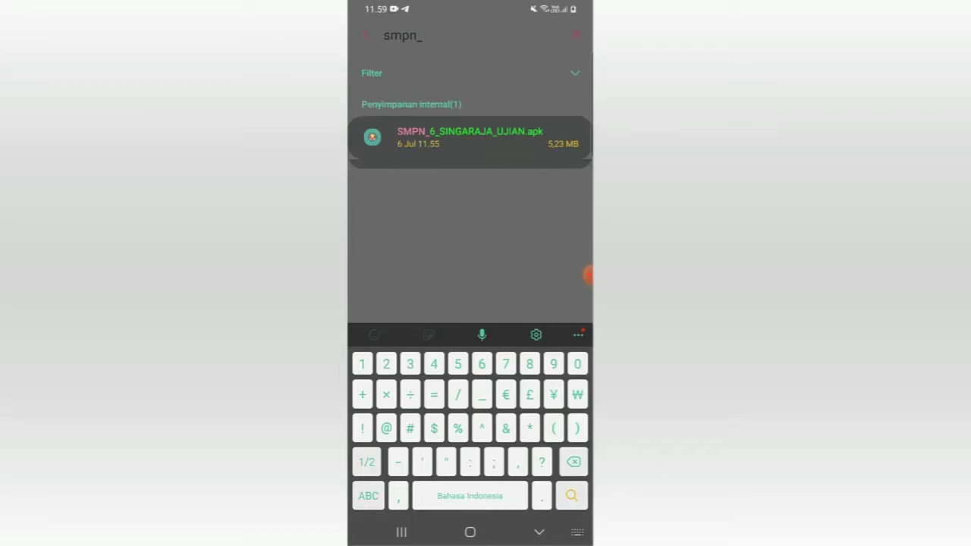
type("6")
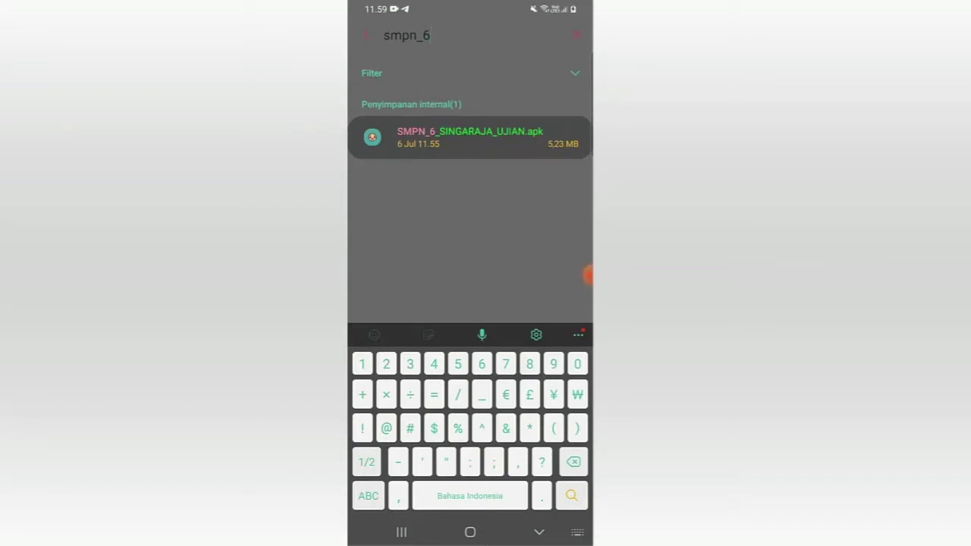
- Open SMPN_6_SINGARAJA_UJIAN.apk from the results and confirm installing CBT SMPN 6 SINGARAJA
left_click(470, 136)
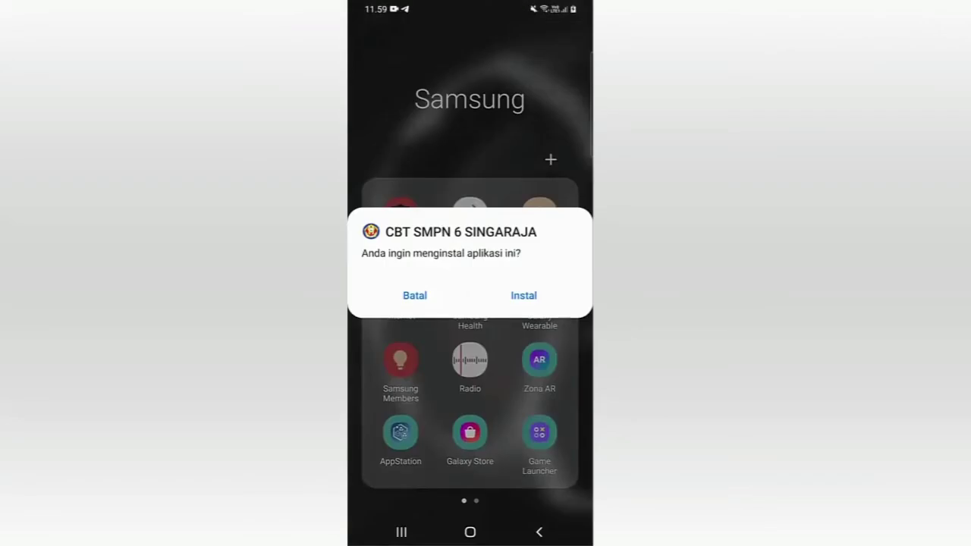
left_click(523, 295)
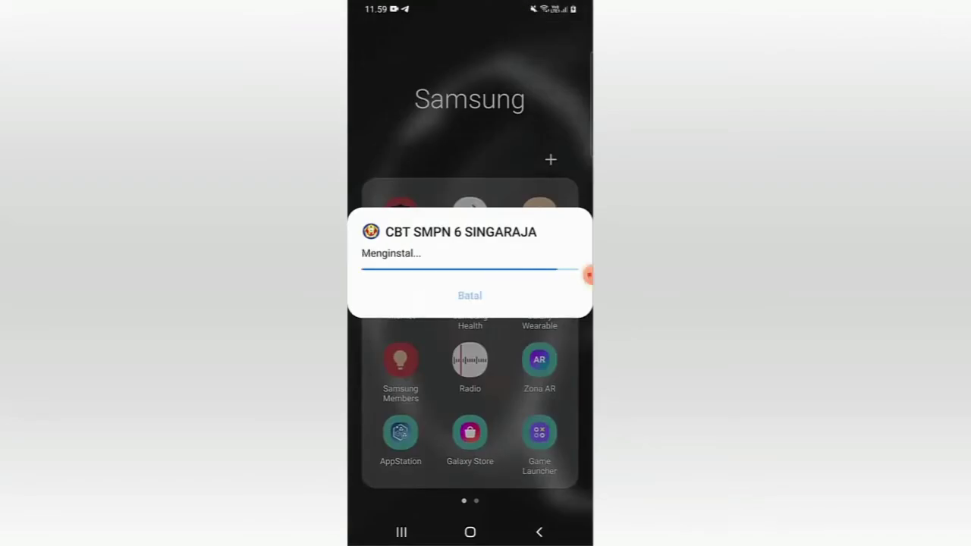